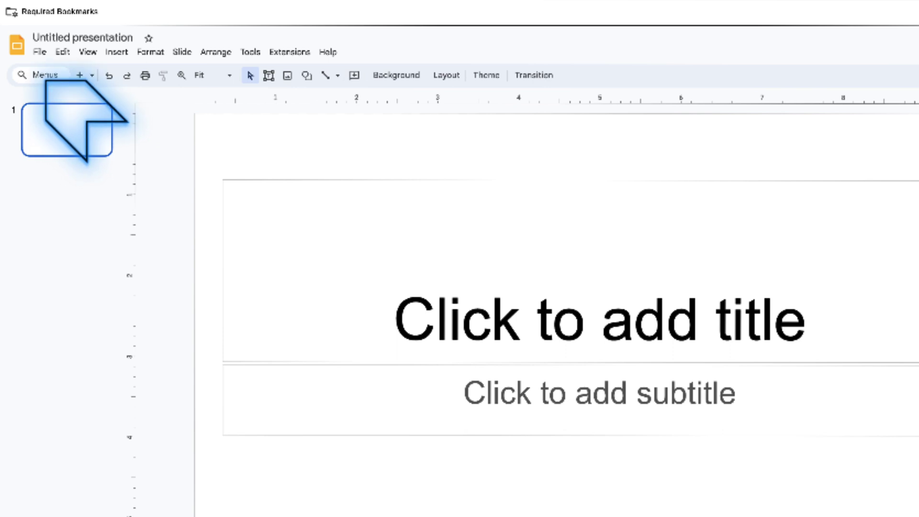
Change the page setup to a custom 8.5 × 11 inch portrait size
click(39, 53)
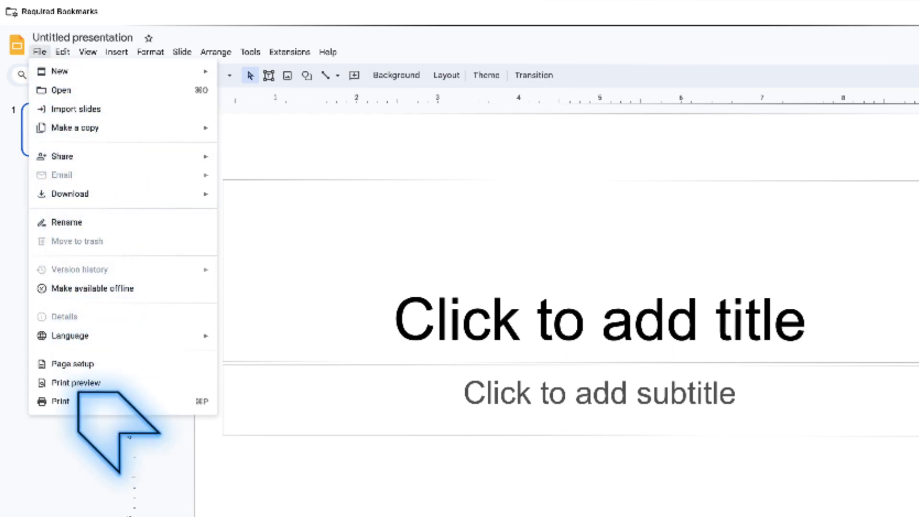
click(73, 364)
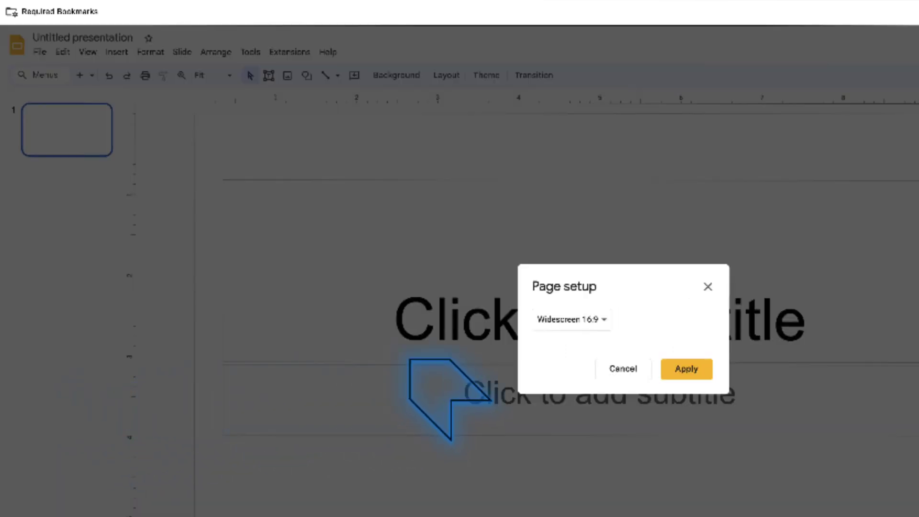
click(609, 329)
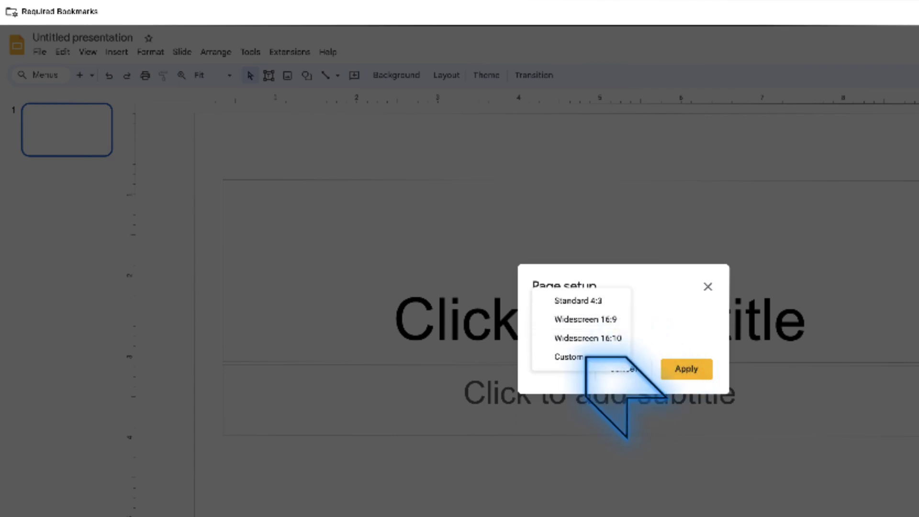
click(601, 359)
click(553, 359)
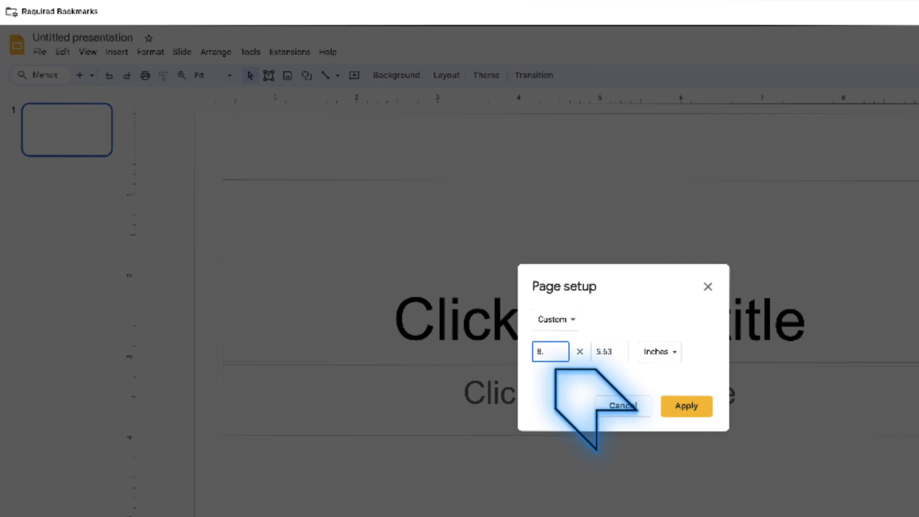
key(Tab)
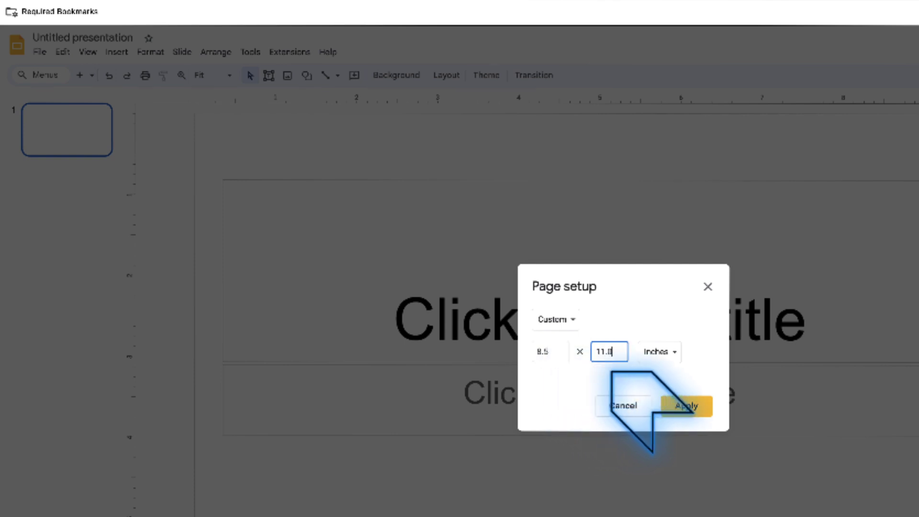
click(686, 407)
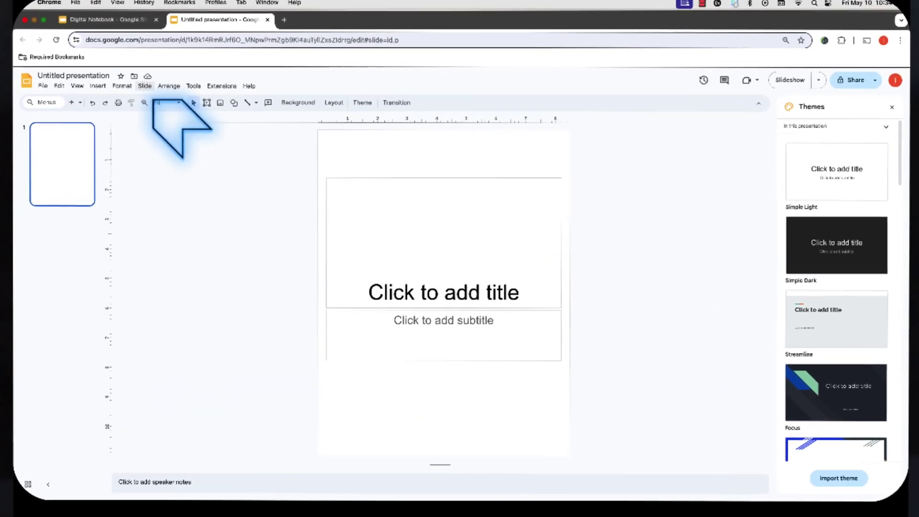
In the theme editor, paste a copy of the blank layout as Simple Light - Blank 1
click(215, 110)
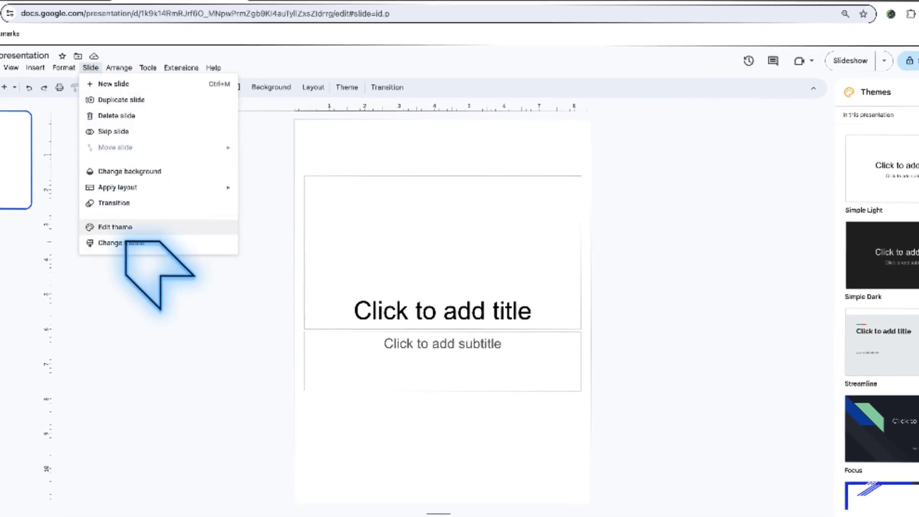
click(125, 227)
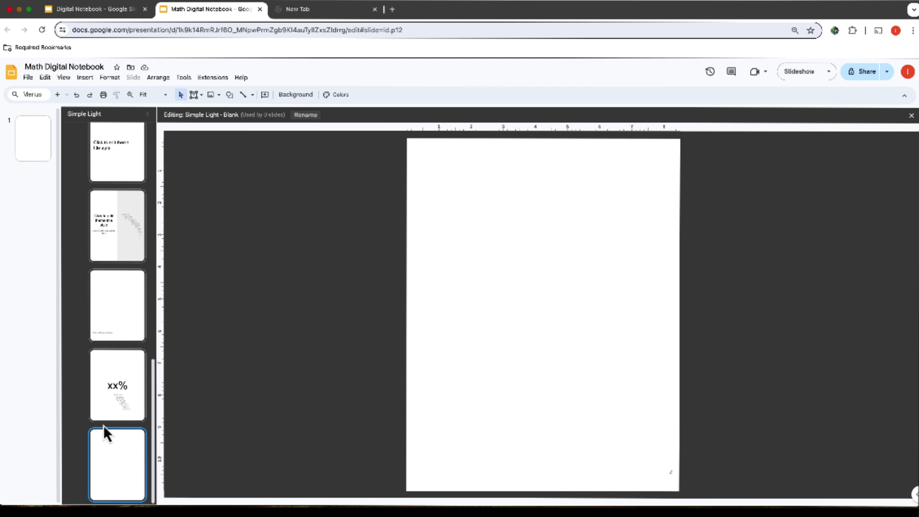
key(ctrl+v)
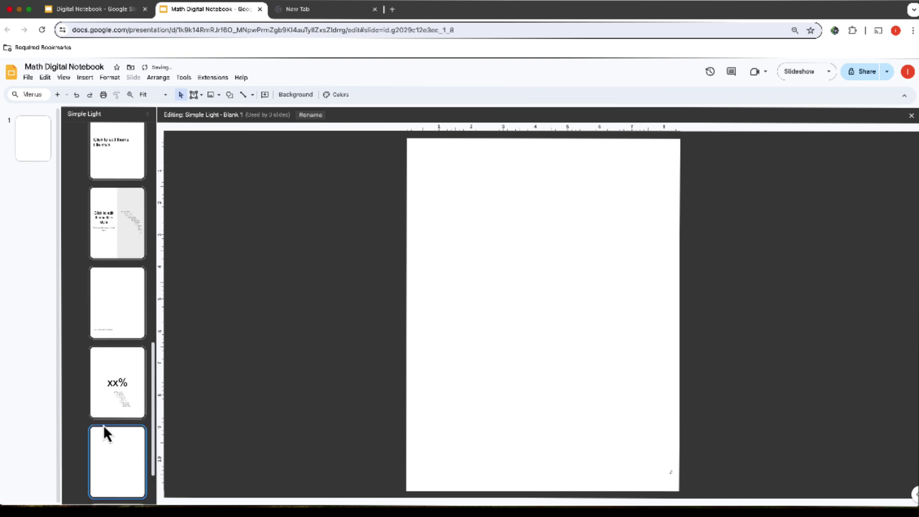
scroll(103, 424, down, 1)
scroll(102, 425, down, 1)
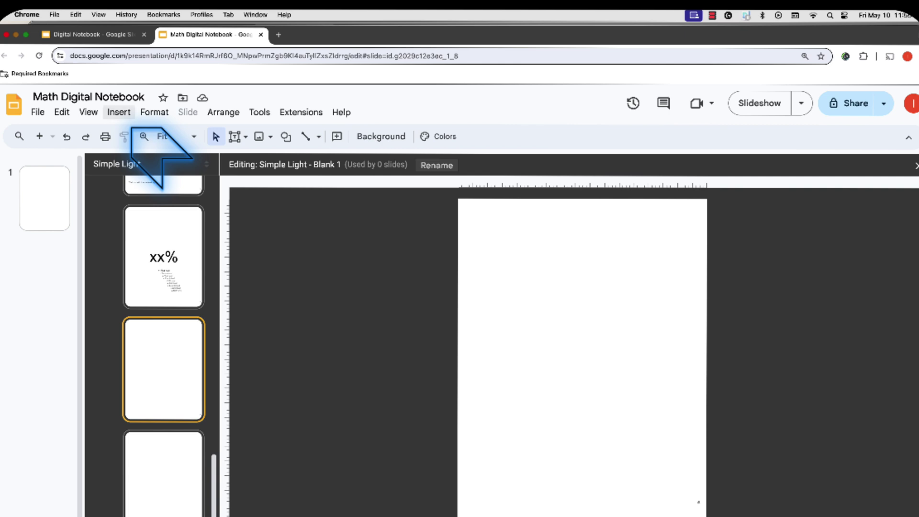
Insert the first web image result for 'Composition Notebook cover' onto the Blank 1 layout
click(120, 113)
mouse_move(139, 135)
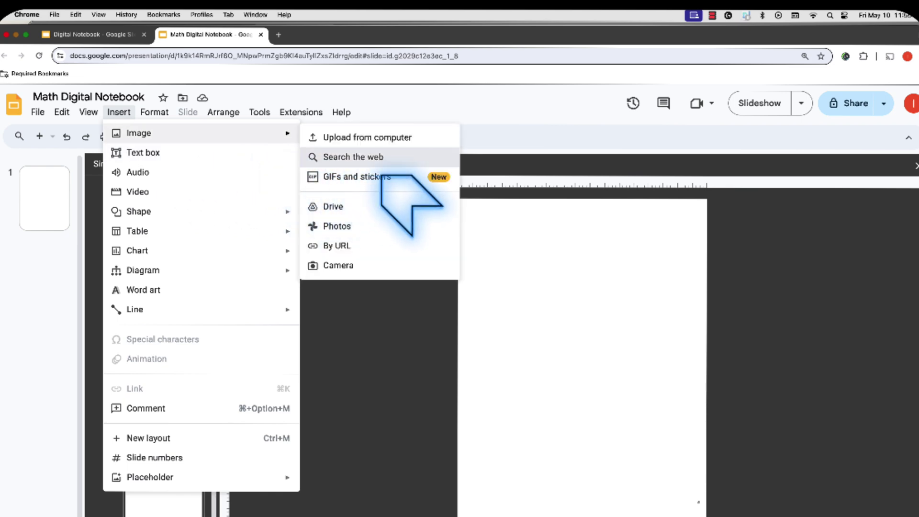
click(353, 157)
text(Composition Notebook cover)
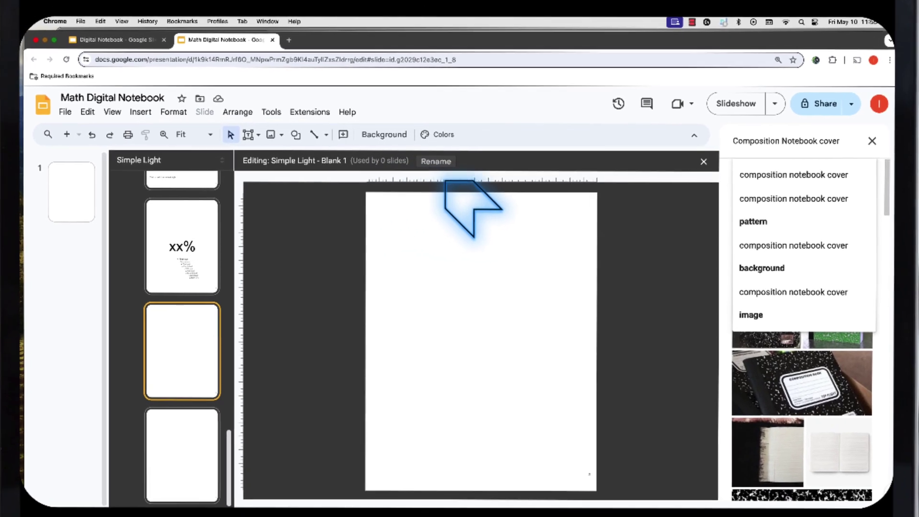
key(Return)
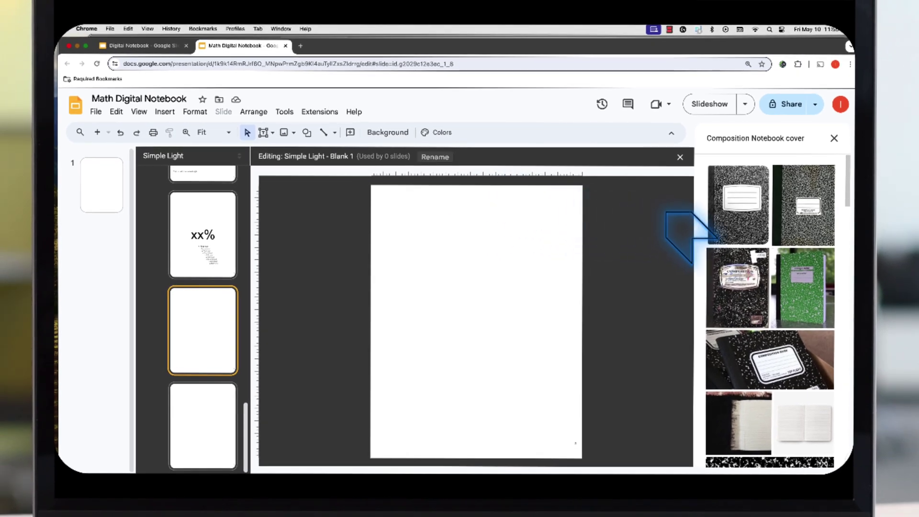
click(733, 220)
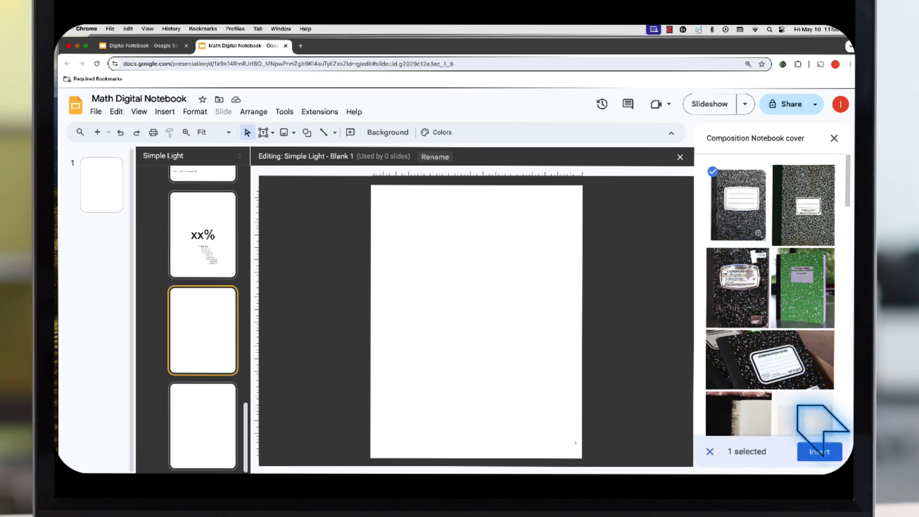
click(816, 452)
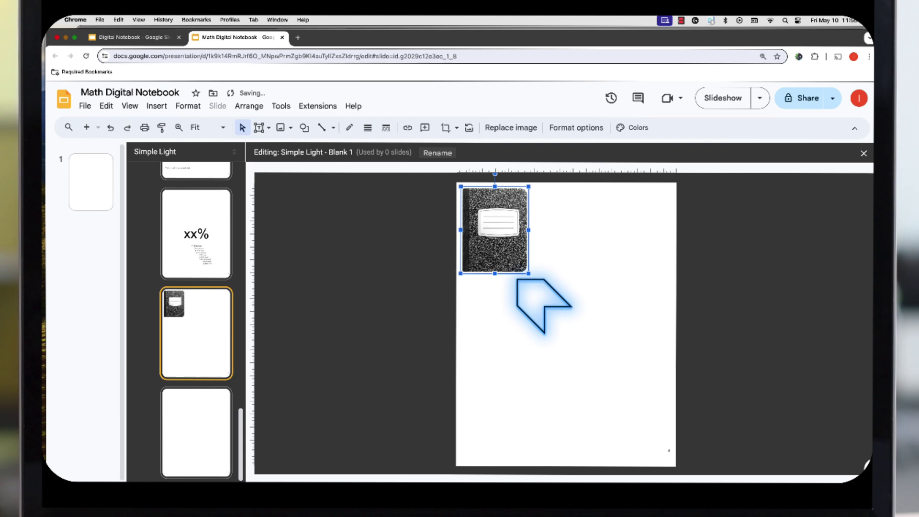
Enlarge the notebook cover image, shift it down, and stretch it to the page's right edge
drag(529, 273, 692, 465)
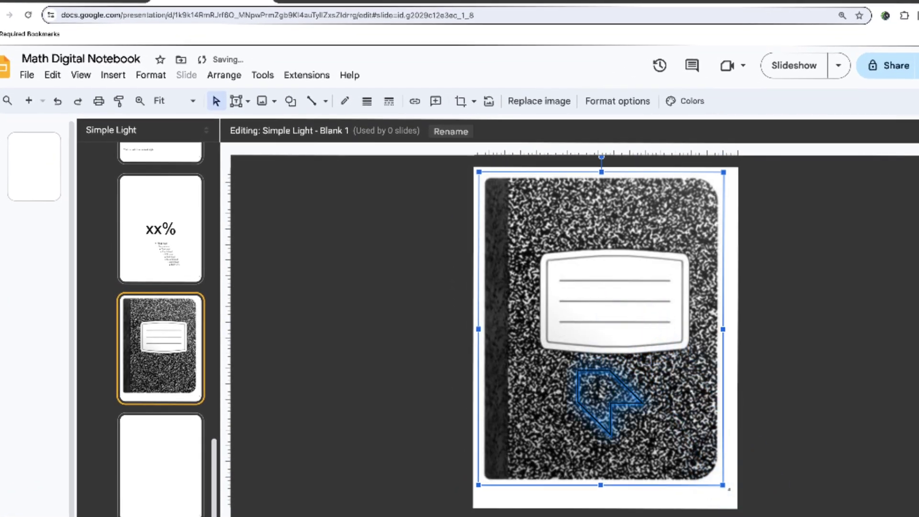
drag(581, 371, 571, 392)
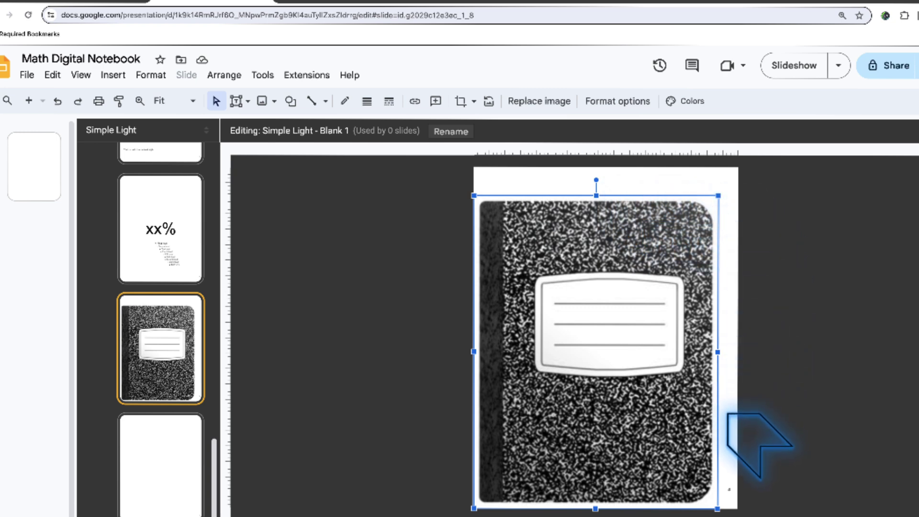
drag(718, 352, 738, 354)
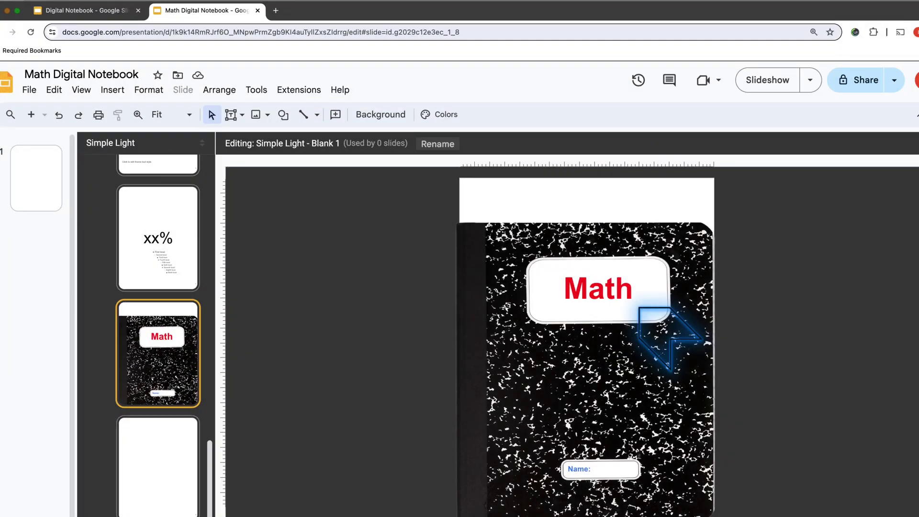
Select the red Math title and the Name: label text boxes on the cover
click(630, 306)
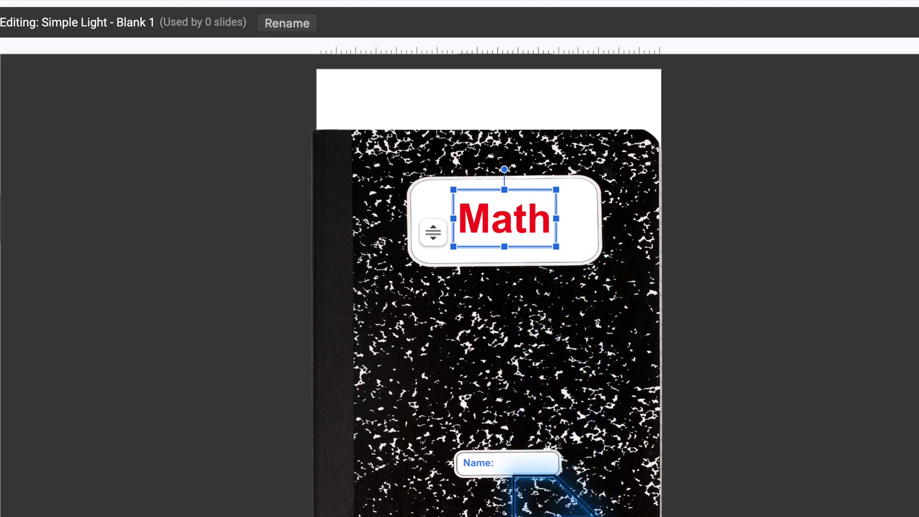
click(508, 463)
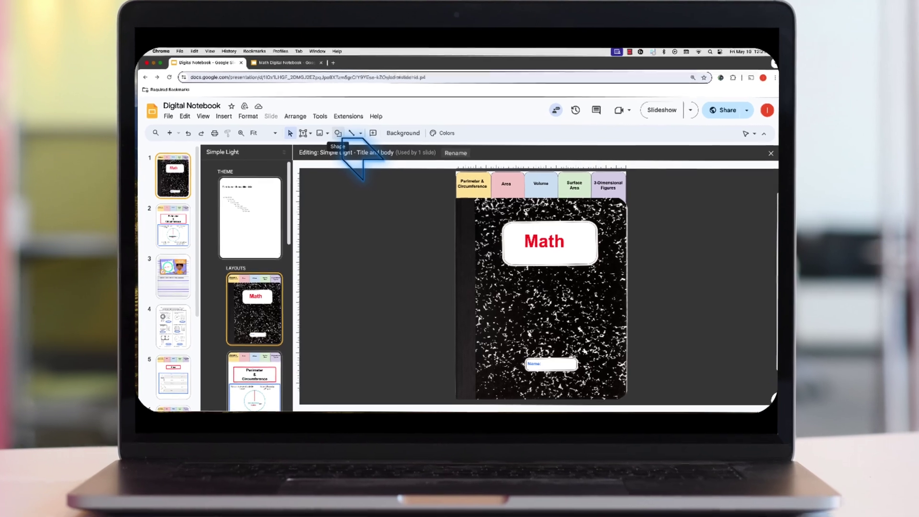
Pick the Round Same Side Corner Rectangle shape for drawing the section tabs
click(340, 135)
mouse_move(368, 153)
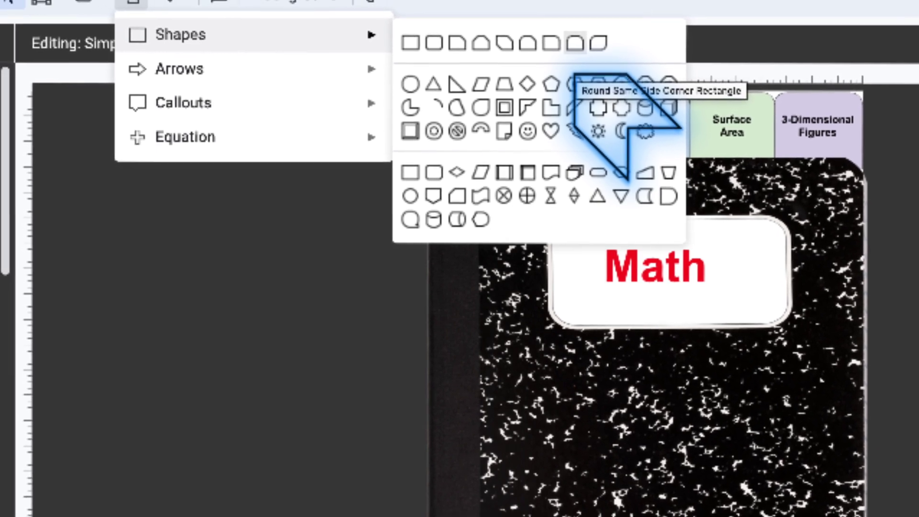
click(575, 44)
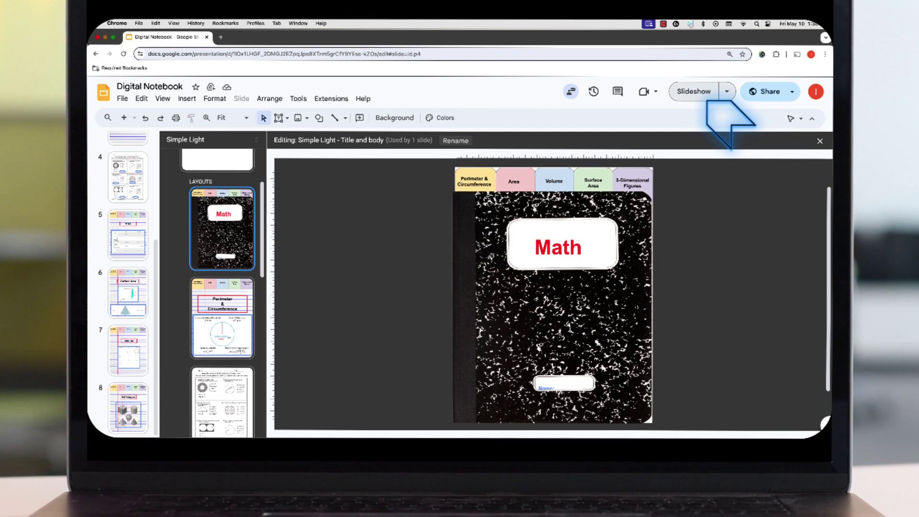
Present the notebook, test each section tab, then advance to the circumference question page
click(711, 92)
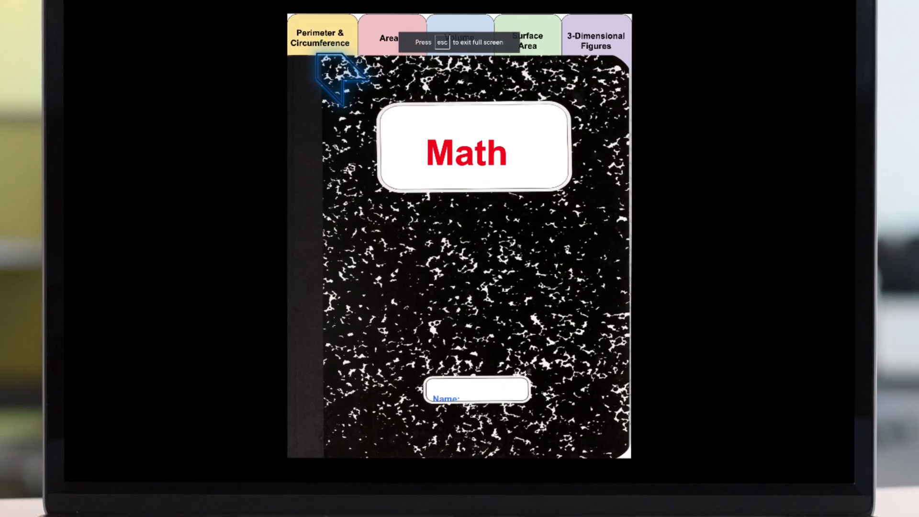
click(309, 48)
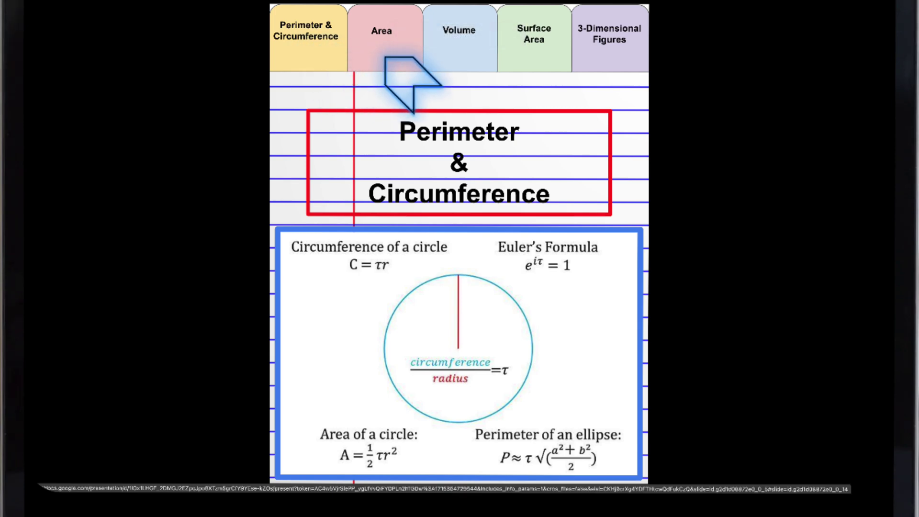
click(385, 58)
click(456, 60)
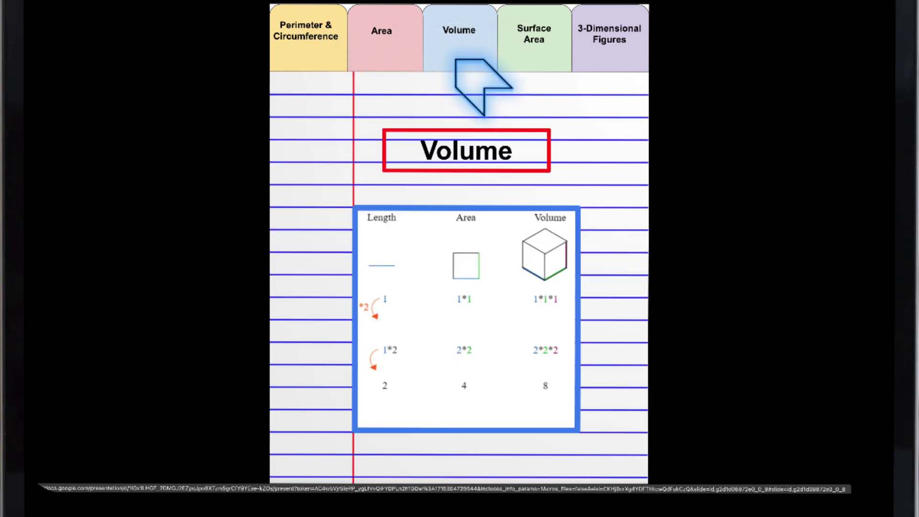
click(525, 62)
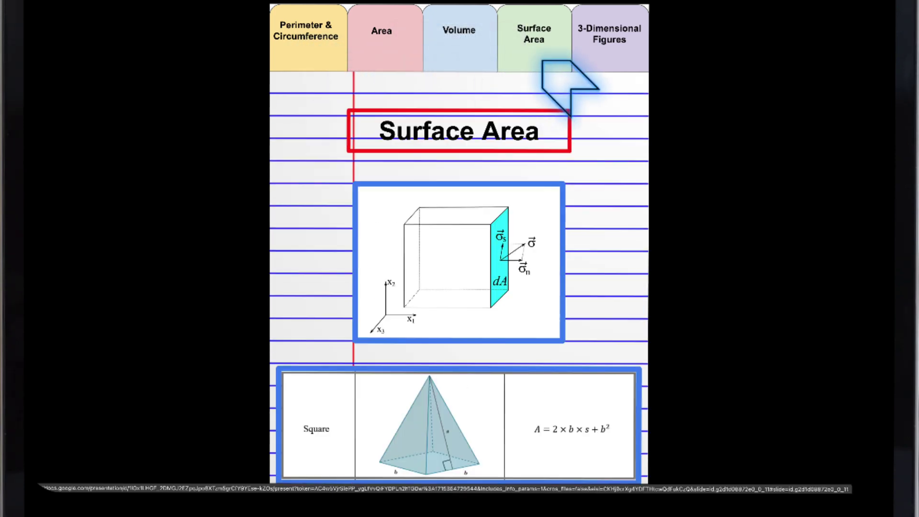
click(593, 61)
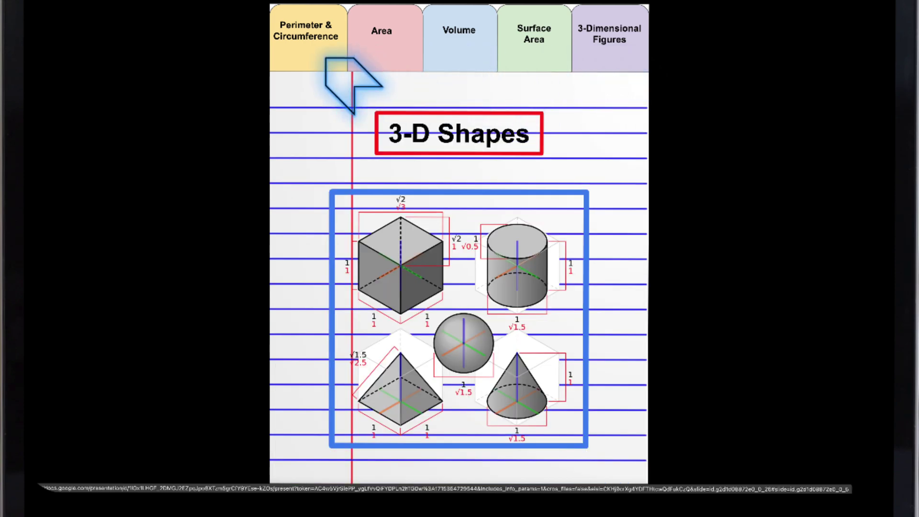
click(327, 59)
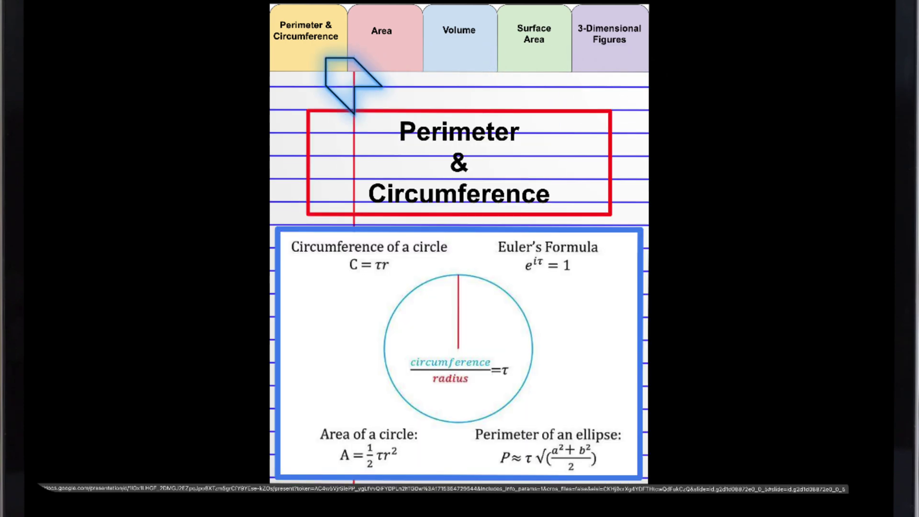
click(326, 59)
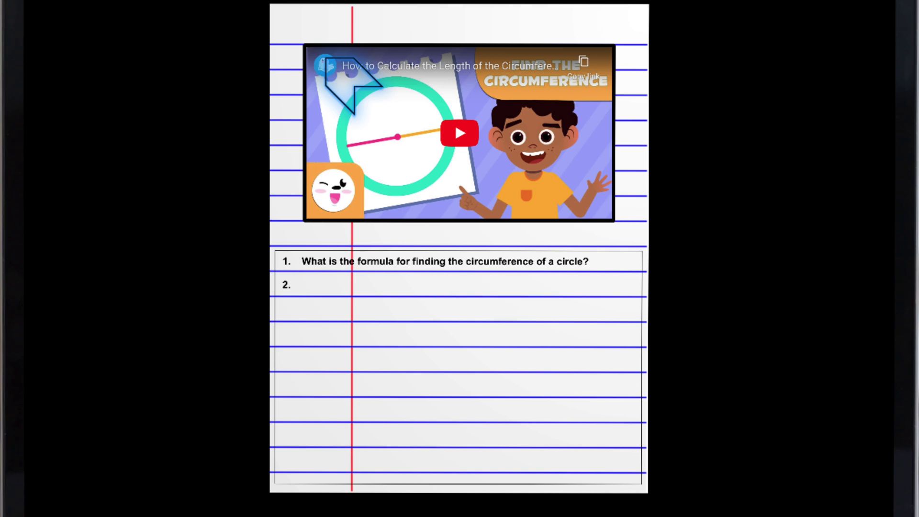